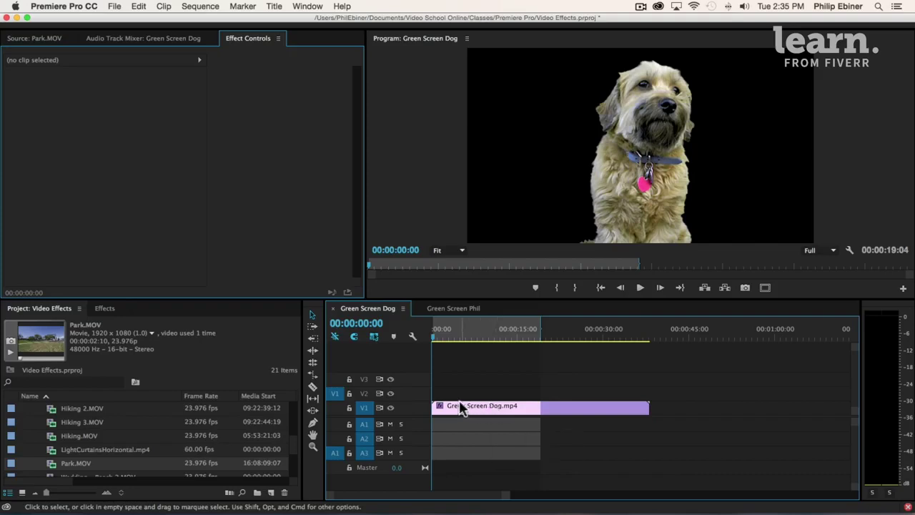
- Move the Green Screen Dog.mp4 clip from track V1 up to track V2
drag(458, 406, 457, 394)
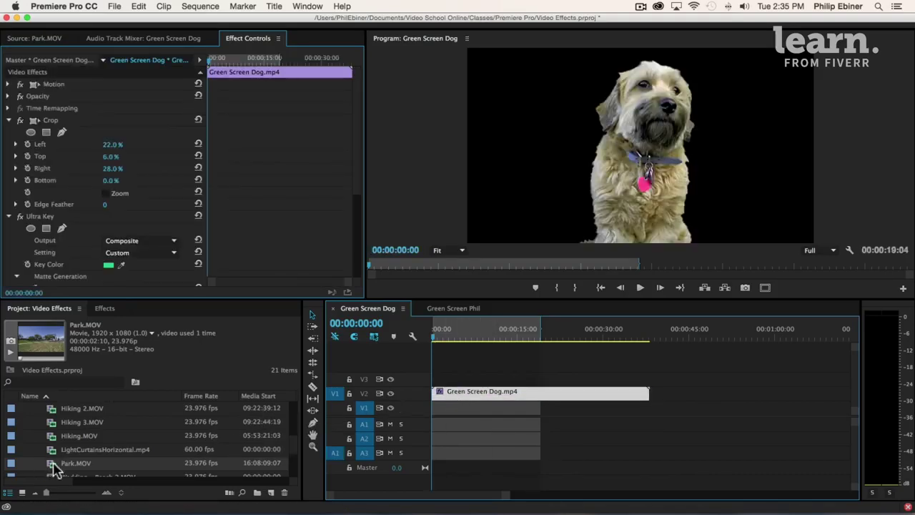
- Place Park.MOV on V1 beneath the Green Screen Dog clip
mouse_move(71, 465)
mouse_down()
mouse_move(409, 422)
mouse_move(442, 428)
mouse_up()
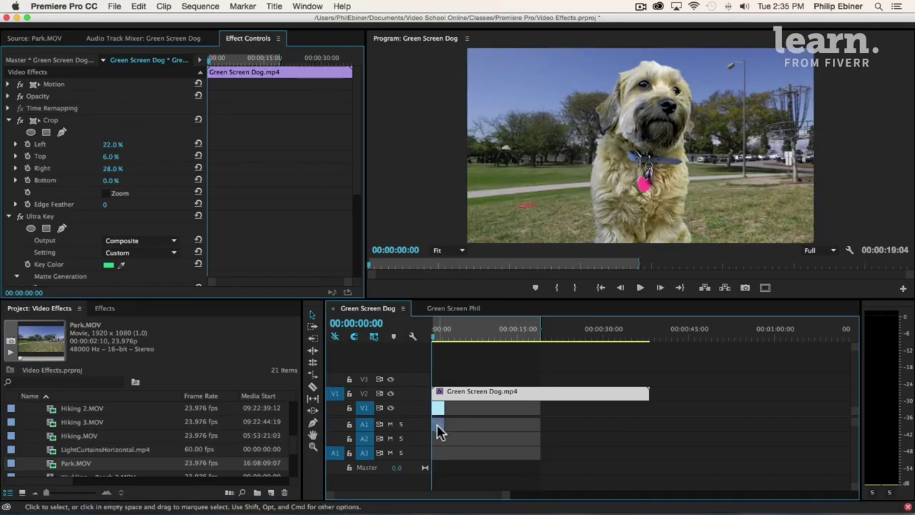
click(439, 431)
click(462, 430)
- Cut the dog clip where Park.MOV ends and delete the leftover dog segment
key(=)
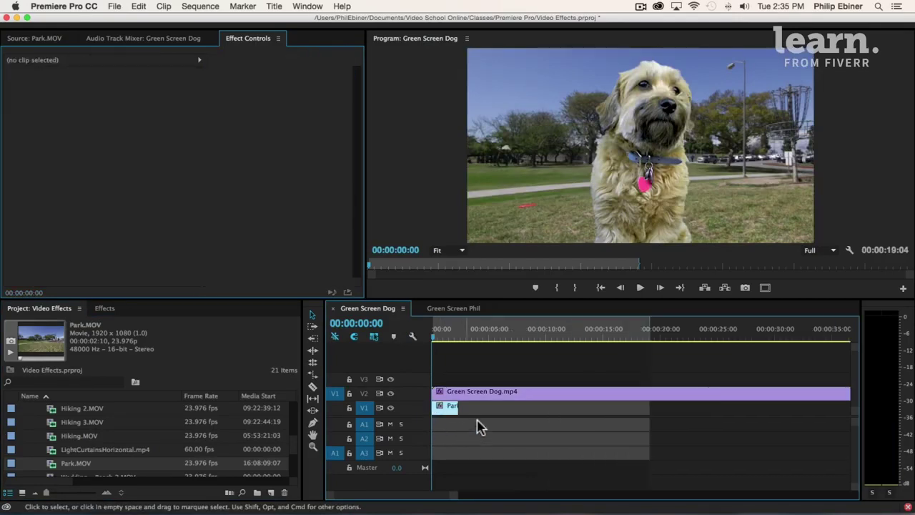
key(=)
key(=)
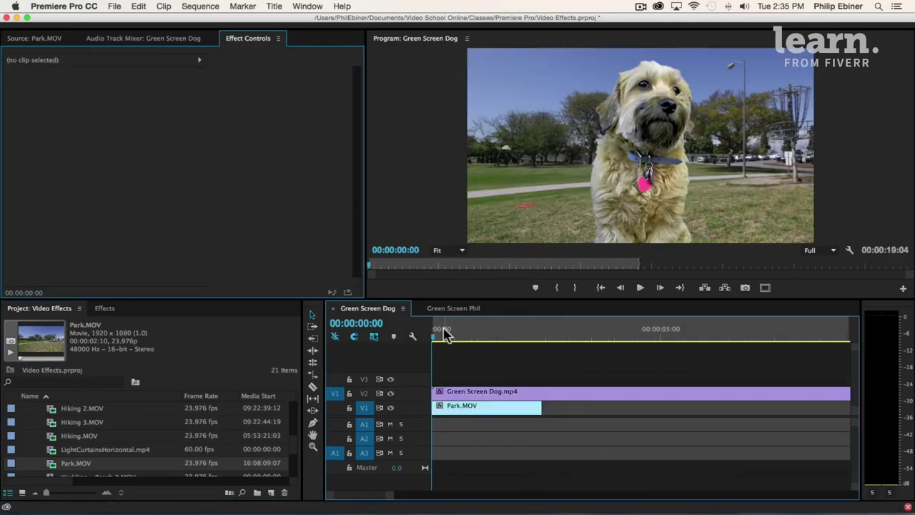
mouse_move(443, 335)
mouse_down()
mouse_move(691, 341)
mouse_move(416, 342)
mouse_move(482, 342)
mouse_up()
key(c)
click(542, 394)
key(v)
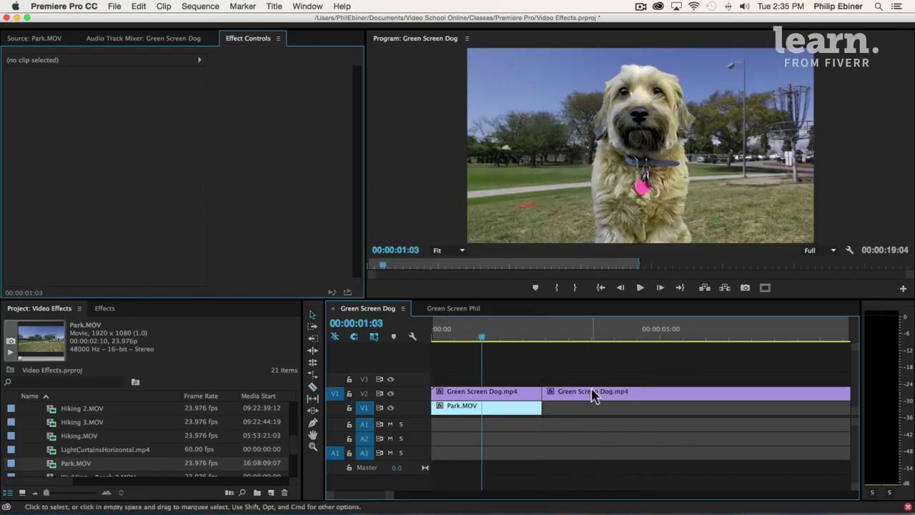
click(593, 395)
key(Delete)
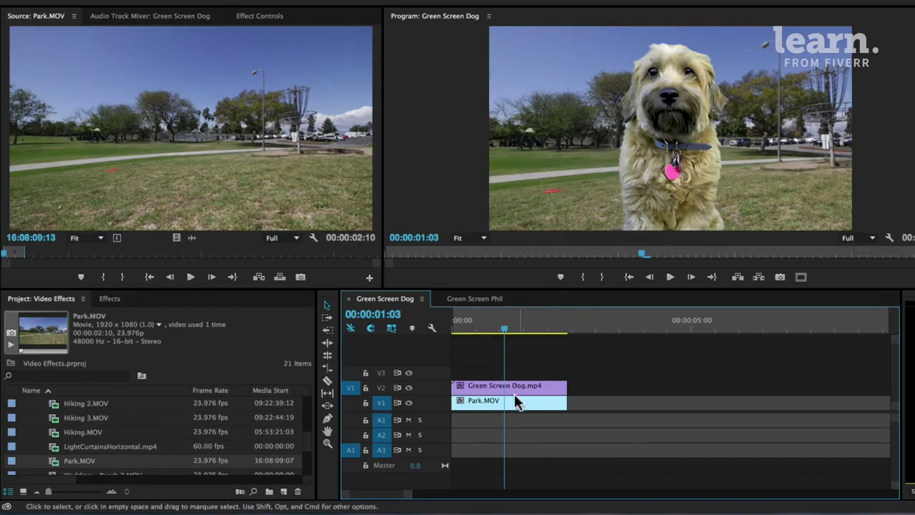
- Apply Scale to Frame Size to Park.MOV, toggling V2 visibility off and on to compare
click(493, 402)
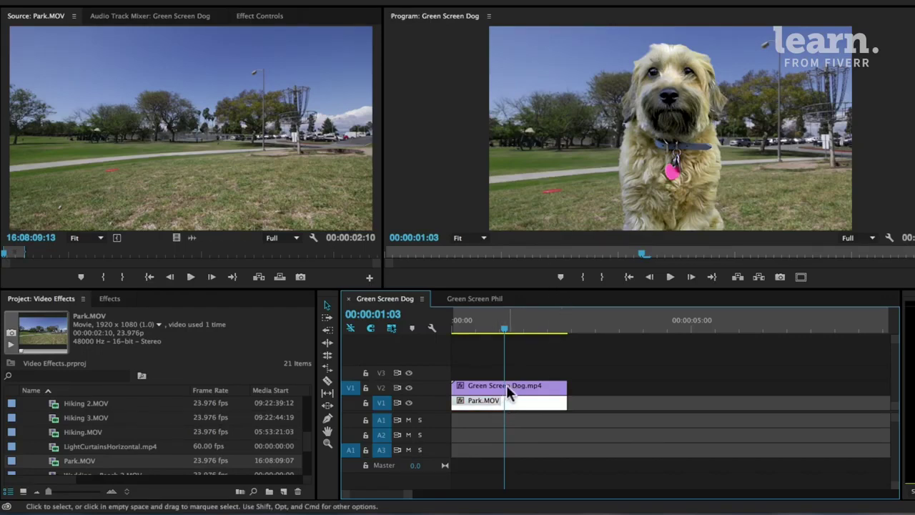
click(493, 387)
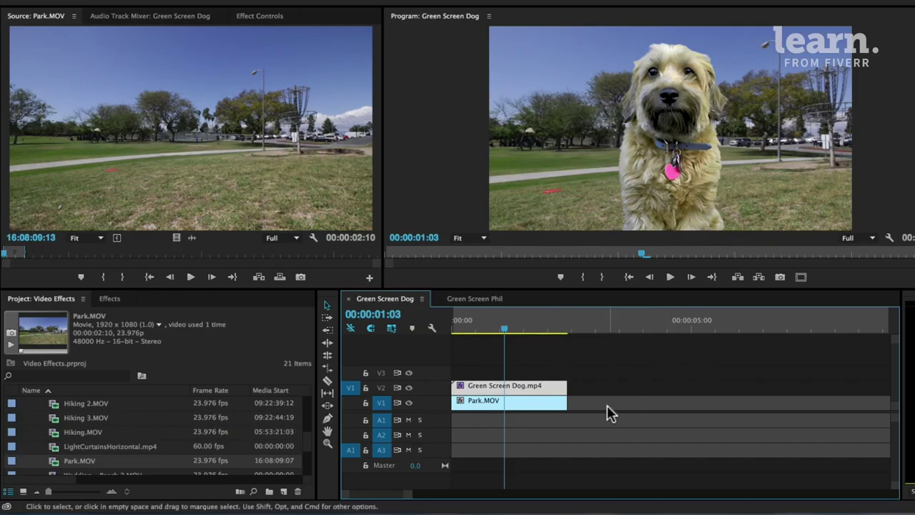
right_click(510, 402)
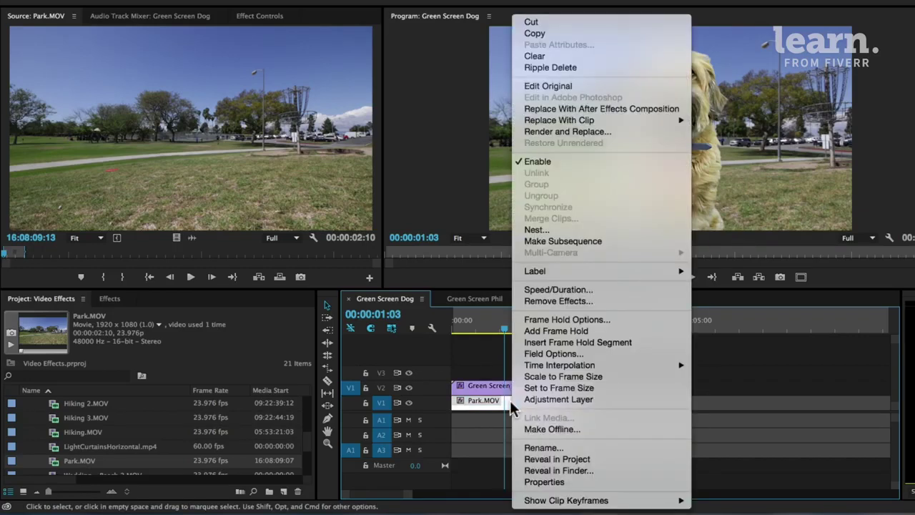
click(556, 376)
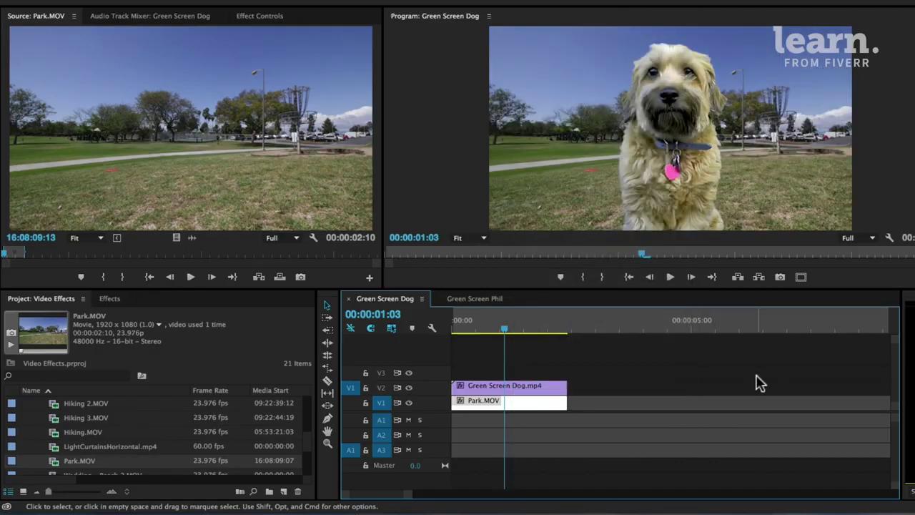
click(409, 388)
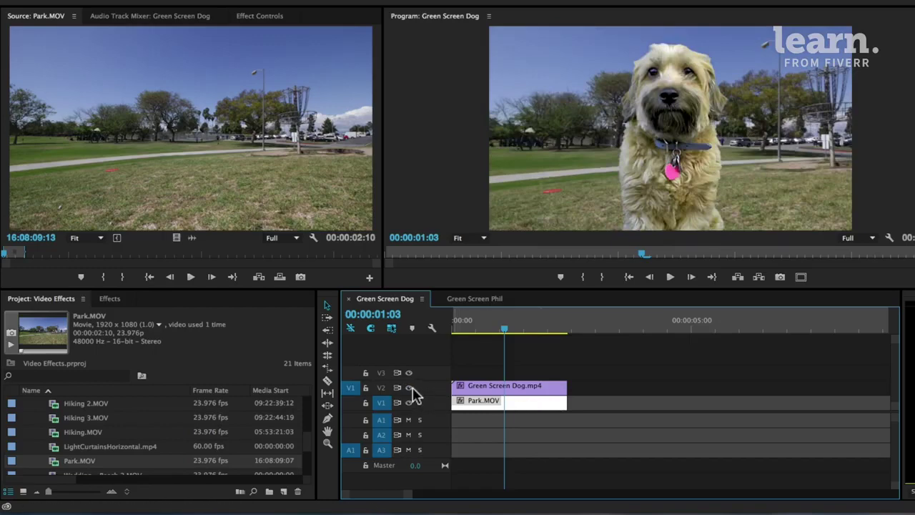
click(409, 388)
right_click(509, 401)
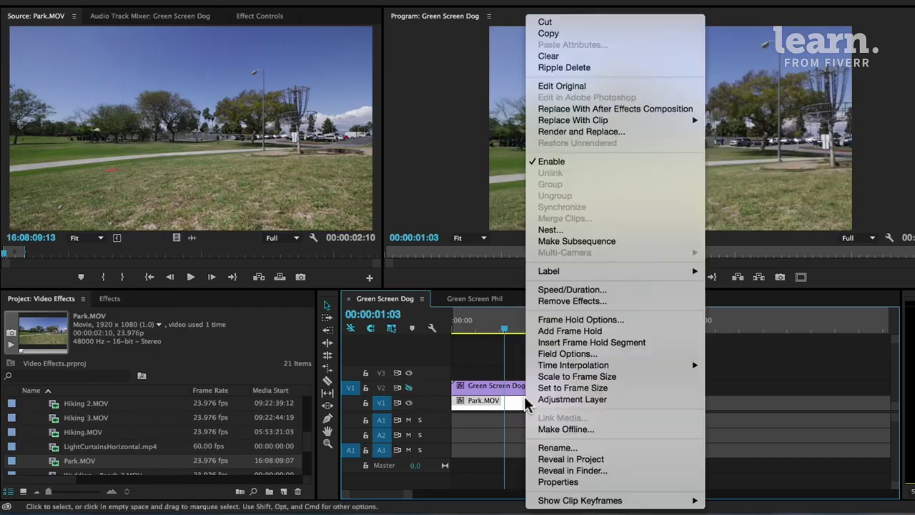
click(810, 382)
right_click(497, 403)
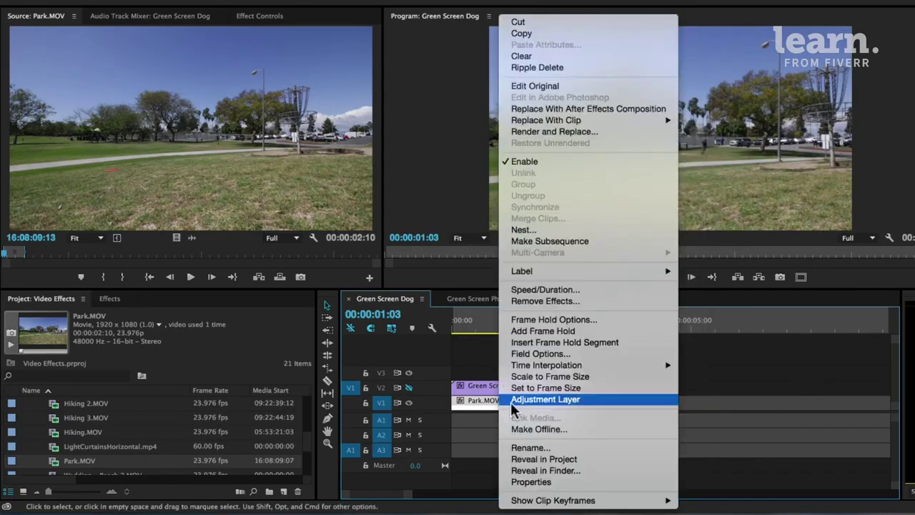
click(617, 378)
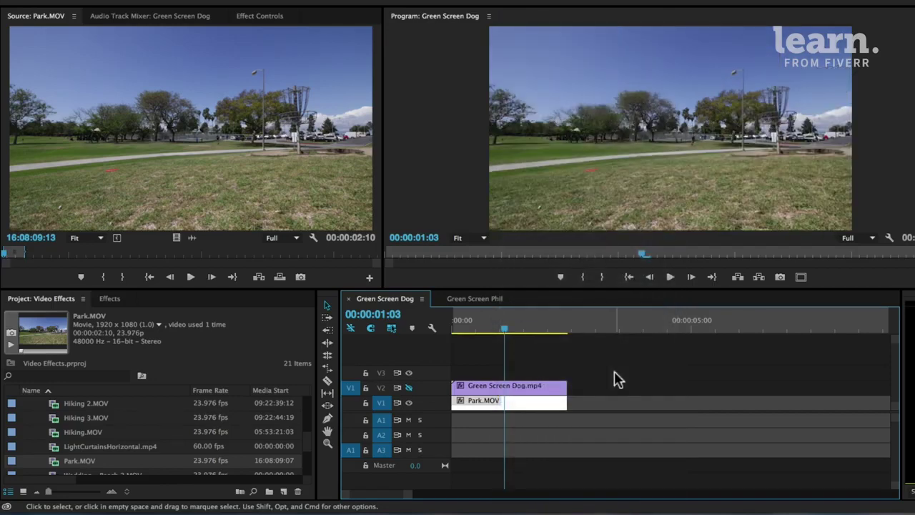
click(408, 387)
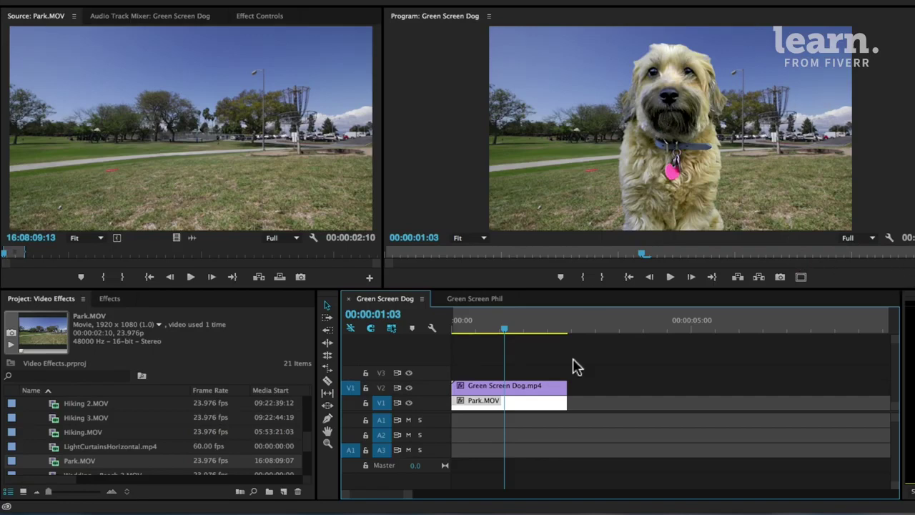
- Scale the keyed dog down in the Program monitor and place it low, left of centre
click(516, 387)
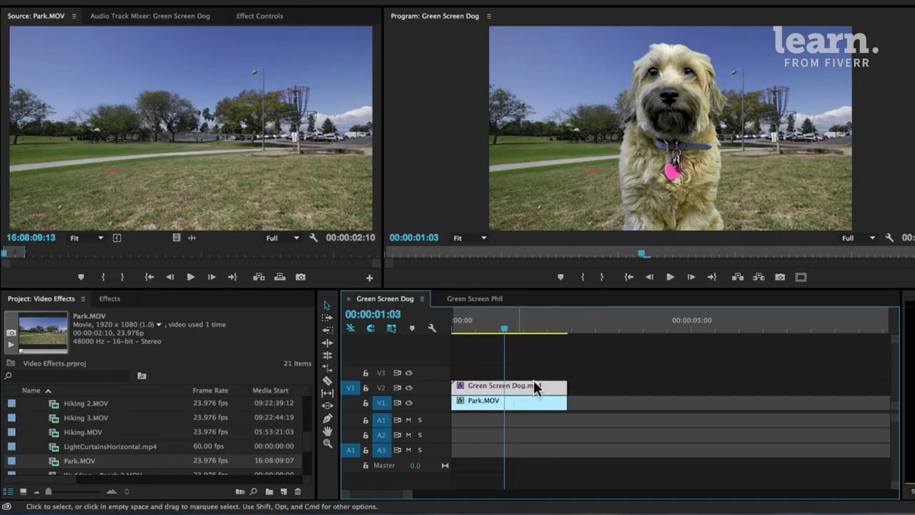
click(680, 103)
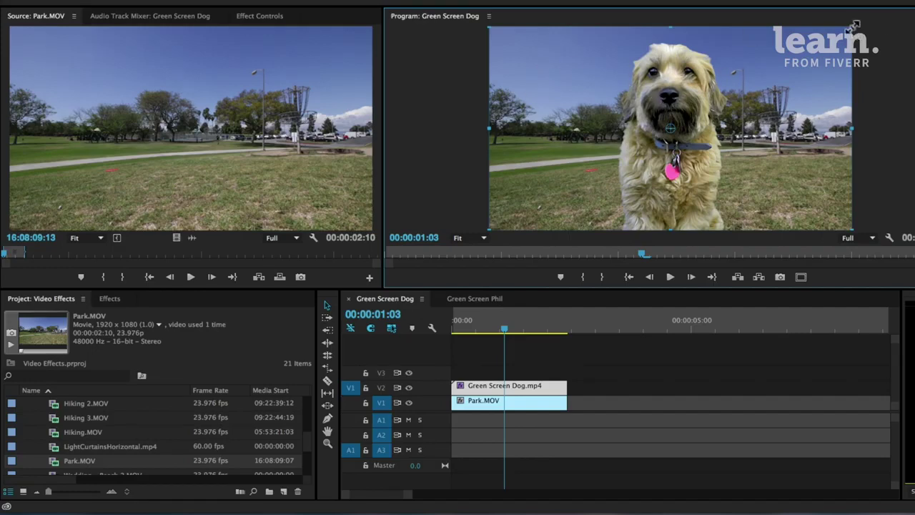
drag(853, 27, 765, 72)
mouse_move(676, 141)
mouse_down()
mouse_move(676, 149)
mouse_move(751, 166)
mouse_move(583, 163)
mouse_move(592, 155)
mouse_up()
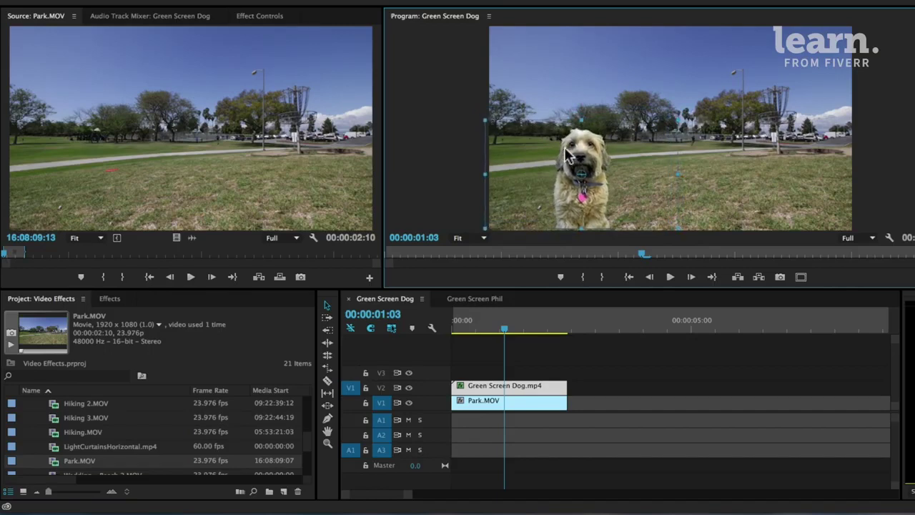
drag(586, 149, 578, 154)
drag(671, 126, 659, 131)
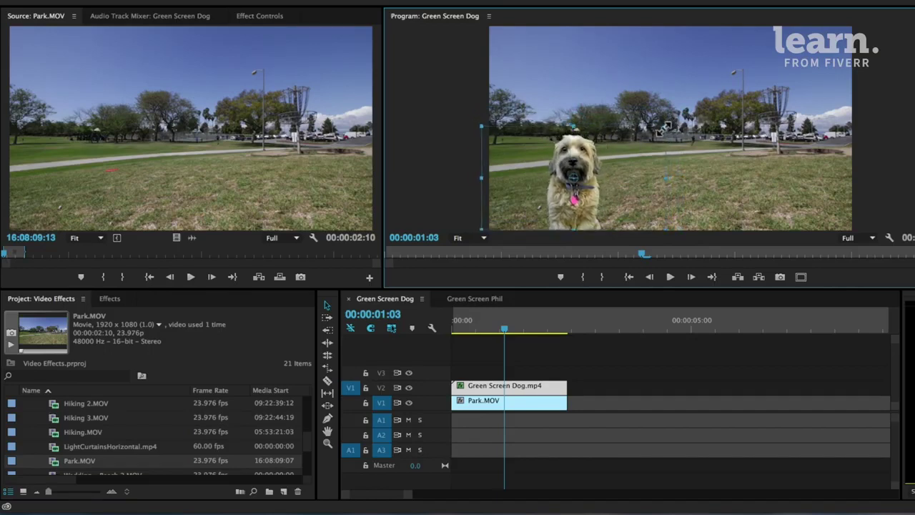
drag(589, 166, 577, 170)
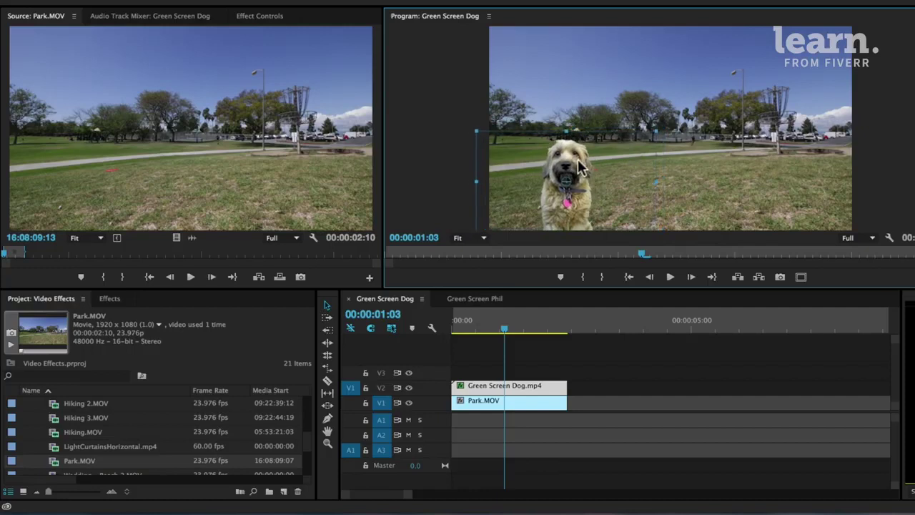
click(669, 364)
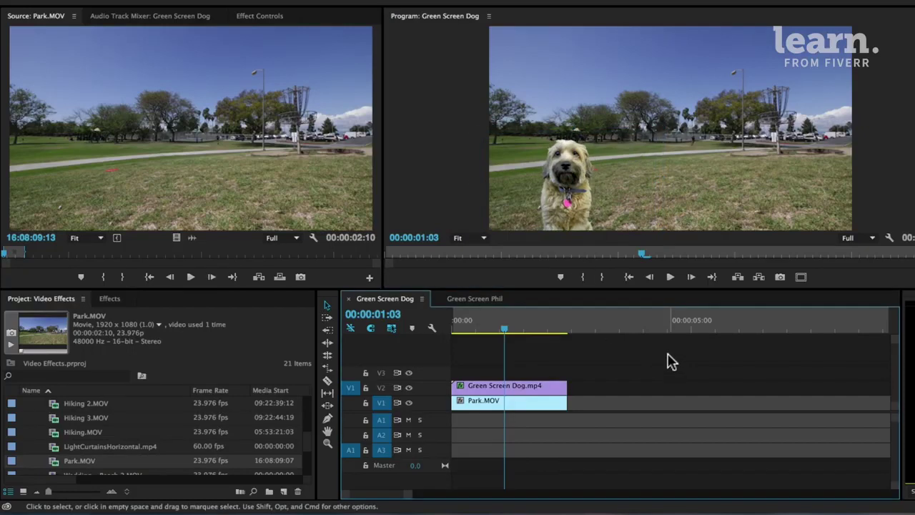
- Set the dog clip's Ultra Key Pedestal to 79.0 and bring its Color Correction section into view
click(497, 386)
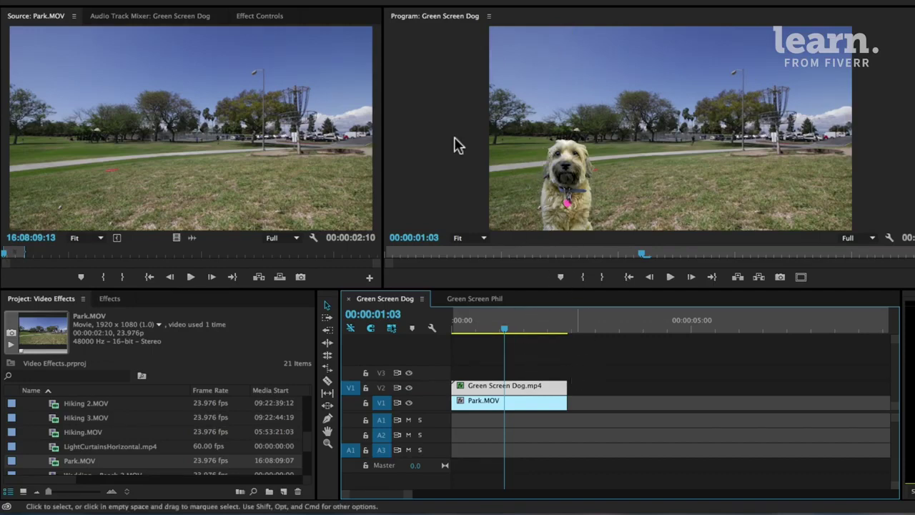
click(258, 16)
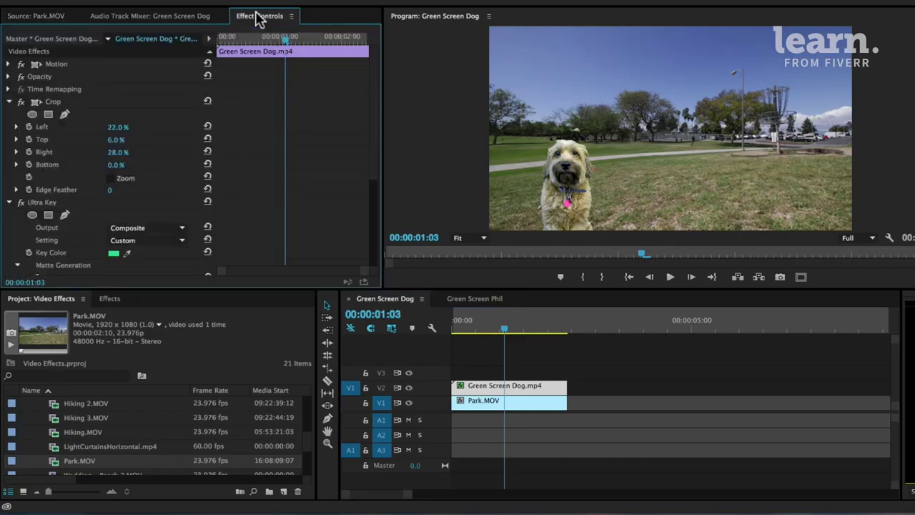
scroll(293, 129, down, 3)
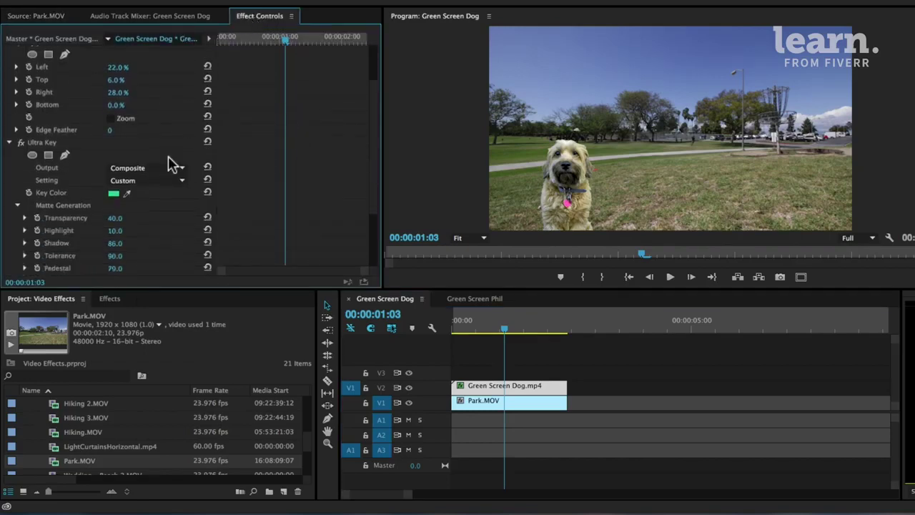
scroll(308, 155, down, 4)
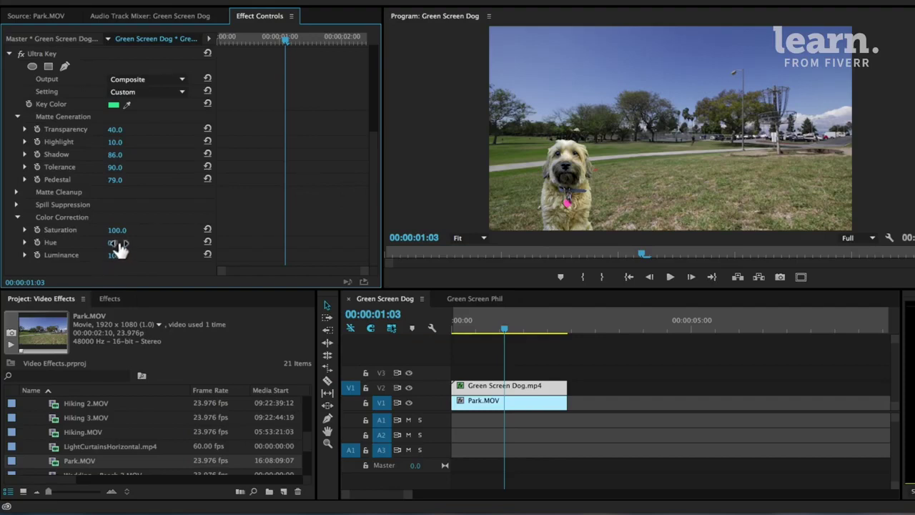
- Set the dog's Ultra Key Color Correction Hue to -9.0 and Luminance to 90.0
drag(115, 245, 130, 245)
drag(118, 247, 116, 249)
mouse_move(116, 255)
mouse_down()
mouse_move(160, 255)
mouse_move(118, 255)
mouse_up()
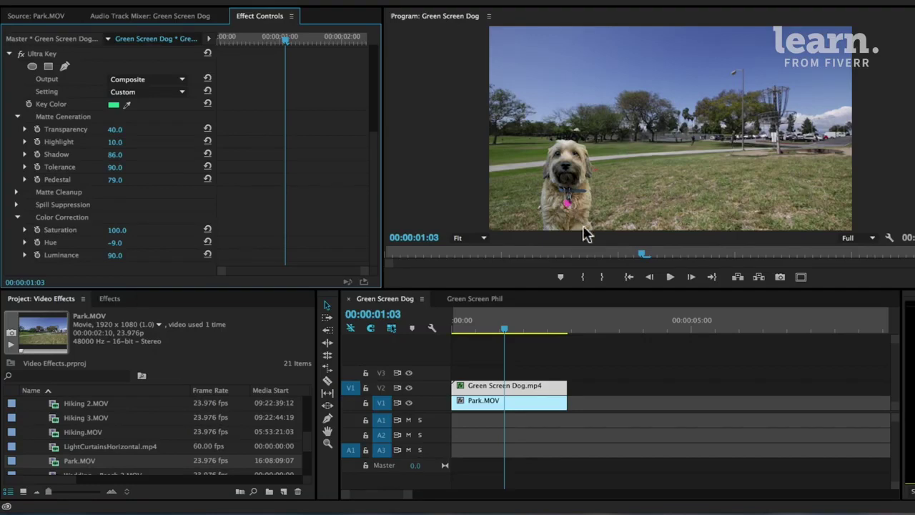
click(128, 301)
- Search the effects for 'shod' and drag Drop Shadow onto the Green Screen Dog.mp4 clip
click(75, 301)
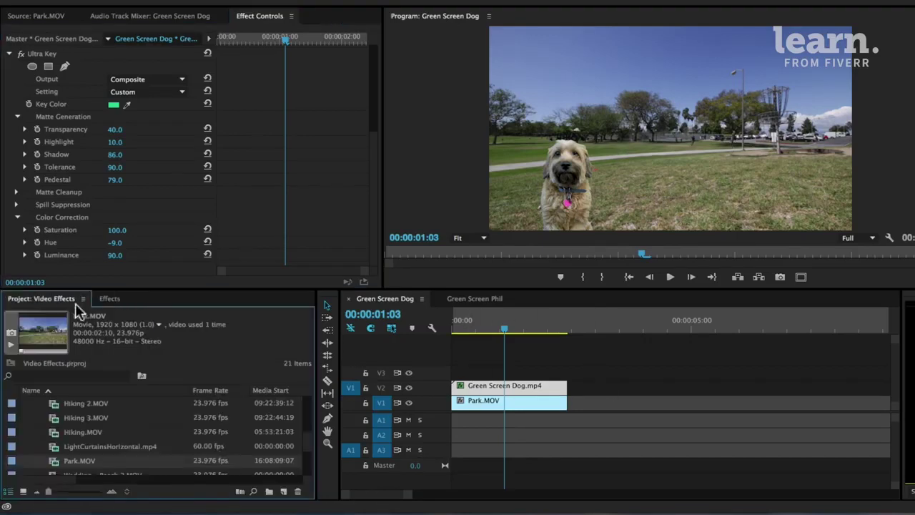
click(107, 299)
click(79, 315)
text(s)
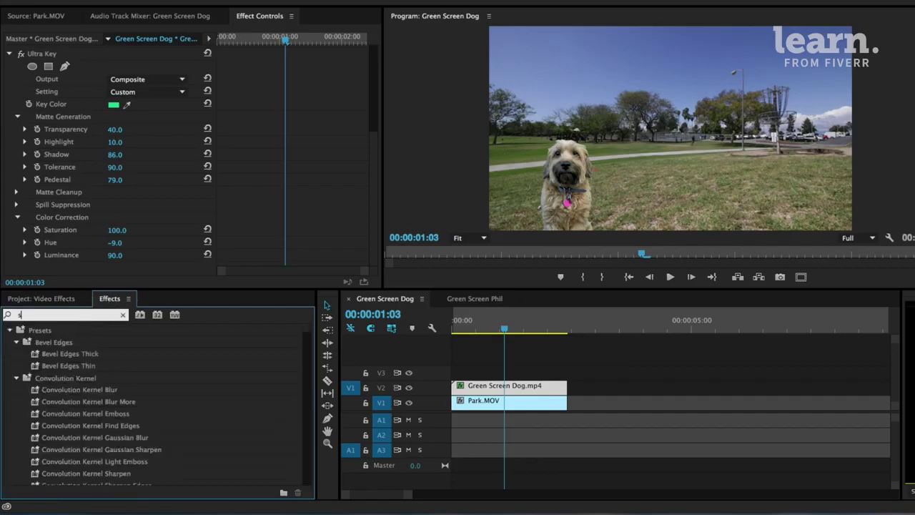
text(ho)
text(d)
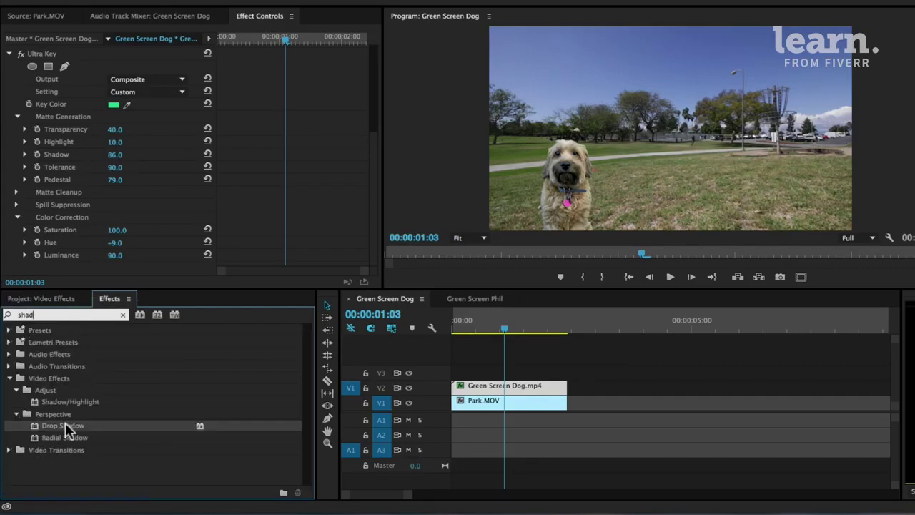
drag(65, 423, 435, 372)
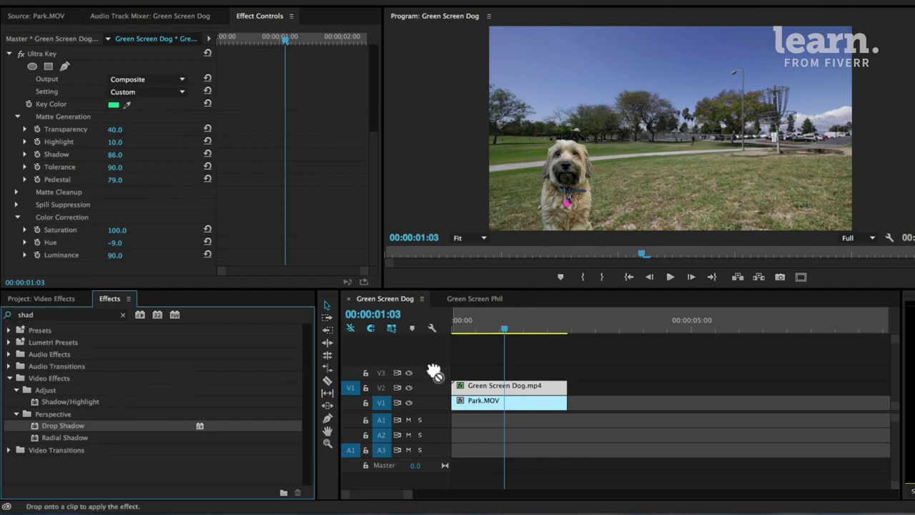
drag(435, 372, 511, 386)
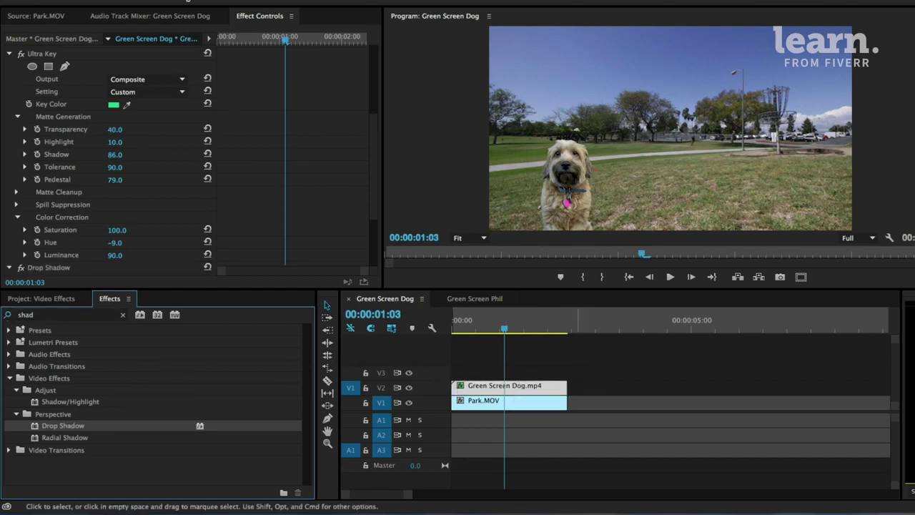
scroll(326, 113, down, 3)
- Set the dog's Drop Shadow to 63% opacity, 153° direction, 438 distance and 126 softness
scroll(300, 120, down, 2)
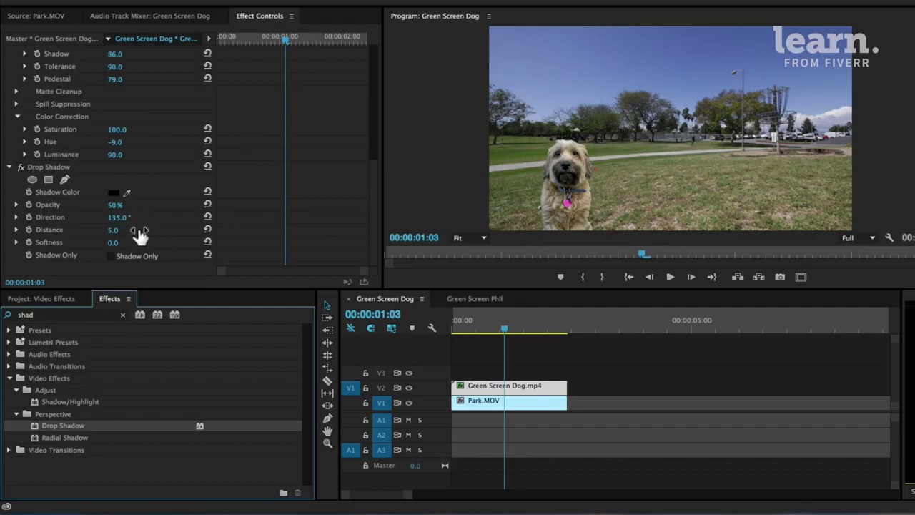
drag(108, 231, 458, 231)
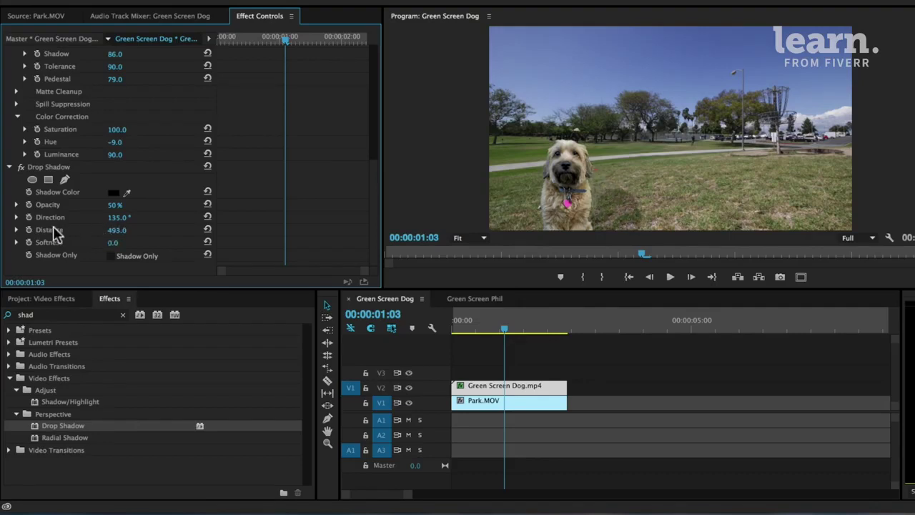
mouse_move(116, 229)
mouse_down()
mouse_move(107, 217)
mouse_move(125, 216)
mouse_move(116, 216)
mouse_up()
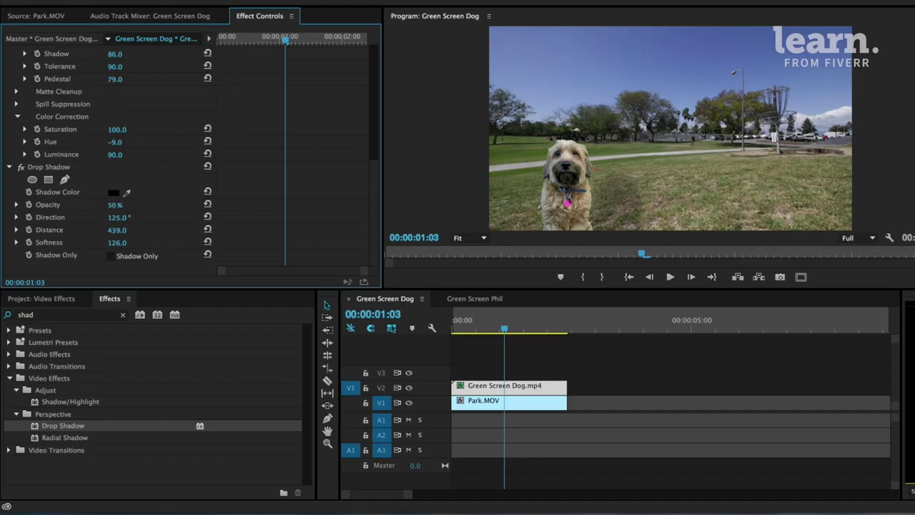
drag(115, 204, 128, 204)
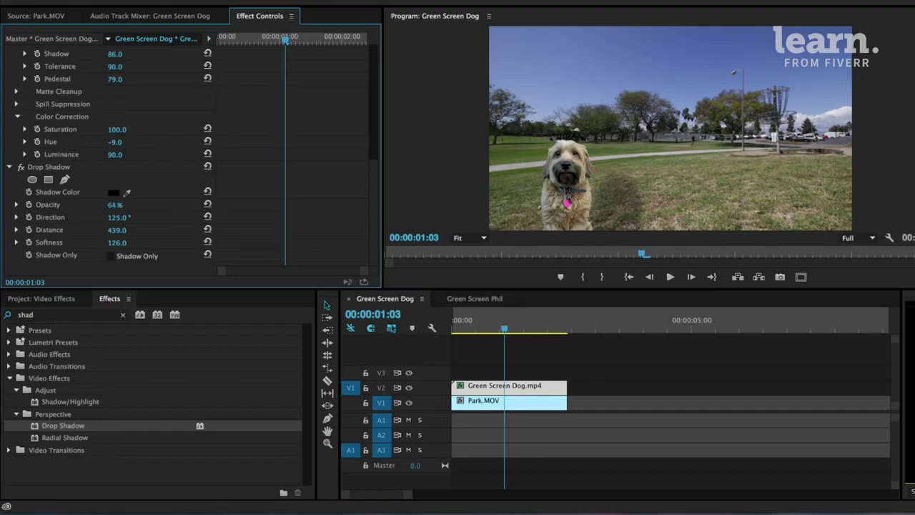
click(117, 229)
text(300)
key(Return)
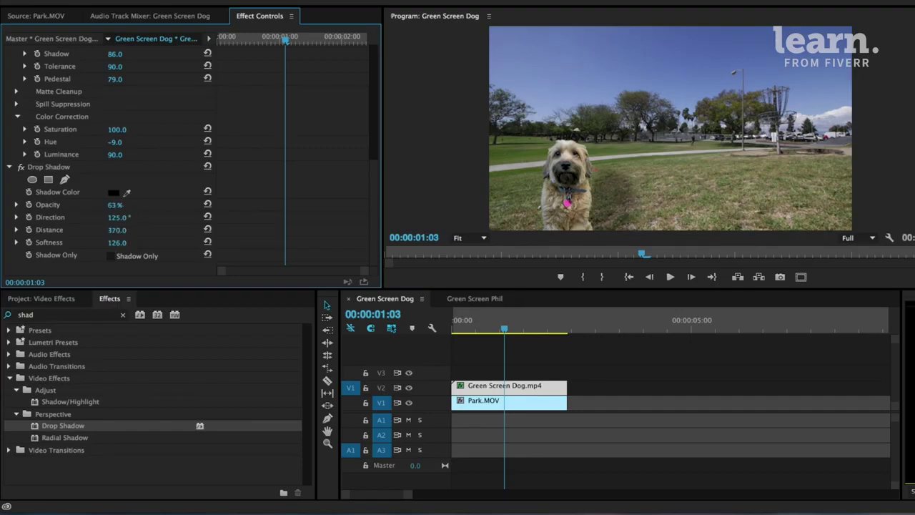
mouse_move(117, 230)
mouse_down()
mouse_move(142, 229)
mouse_move(139, 216)
mouse_move(113, 217)
mouse_up()
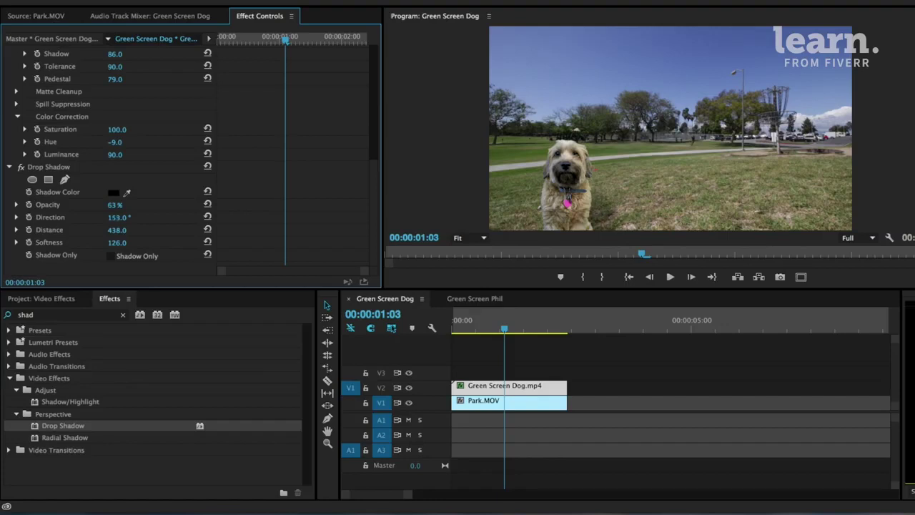
- Replay the dog-in-park composite from the start, save the project, then switch to Green Screen Phil
click(649, 380)
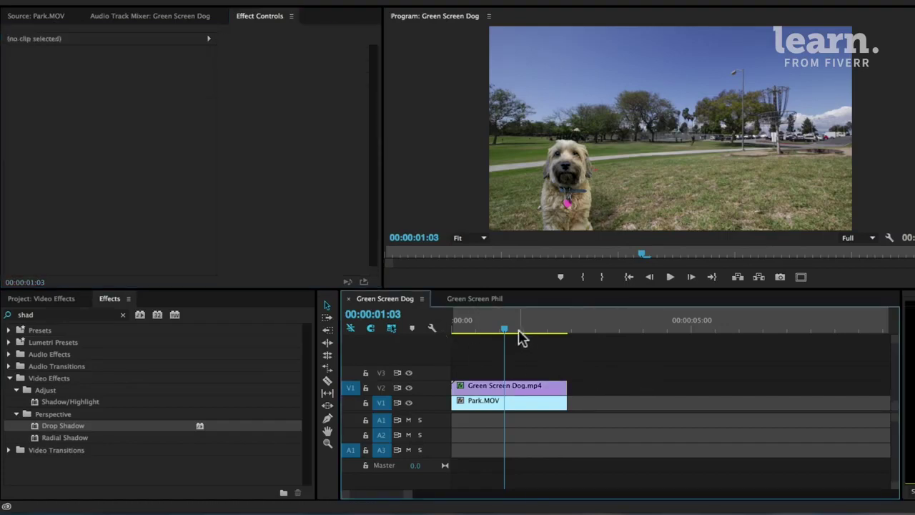
key(Home)
click(670, 277)
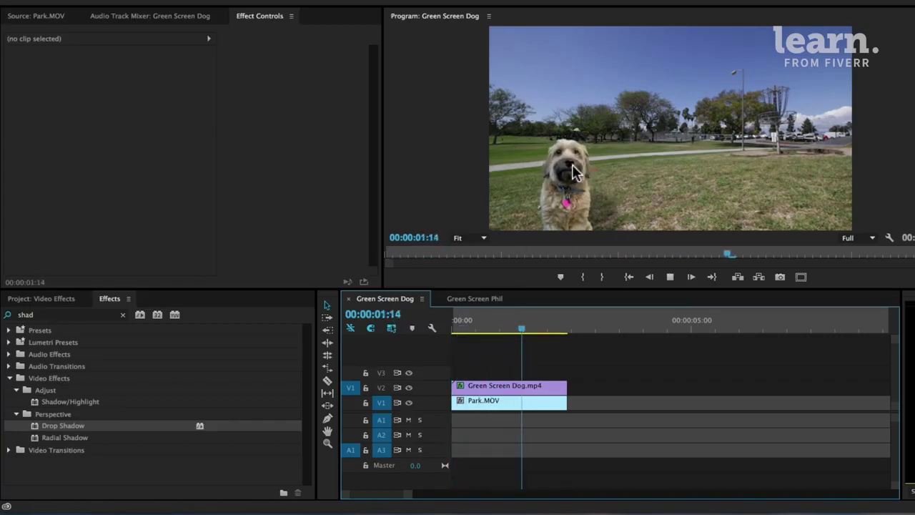
key(space)
key(Home)
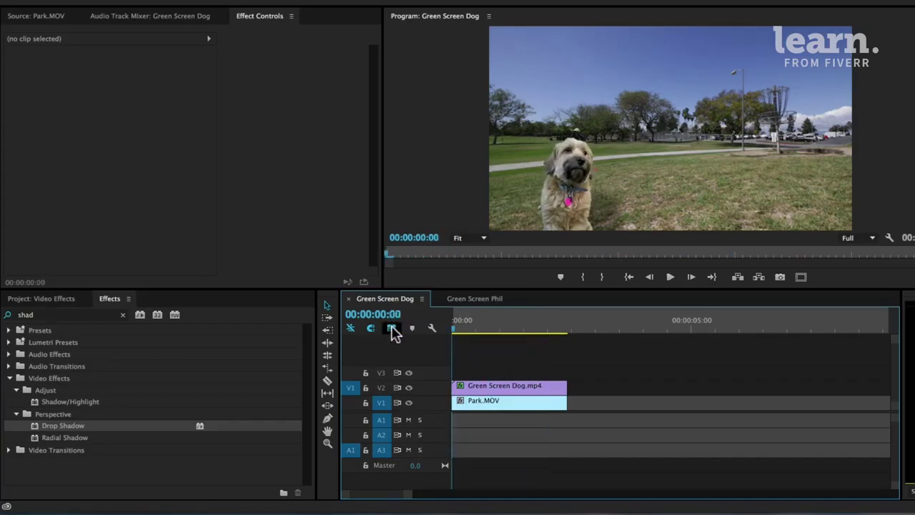
key(space)
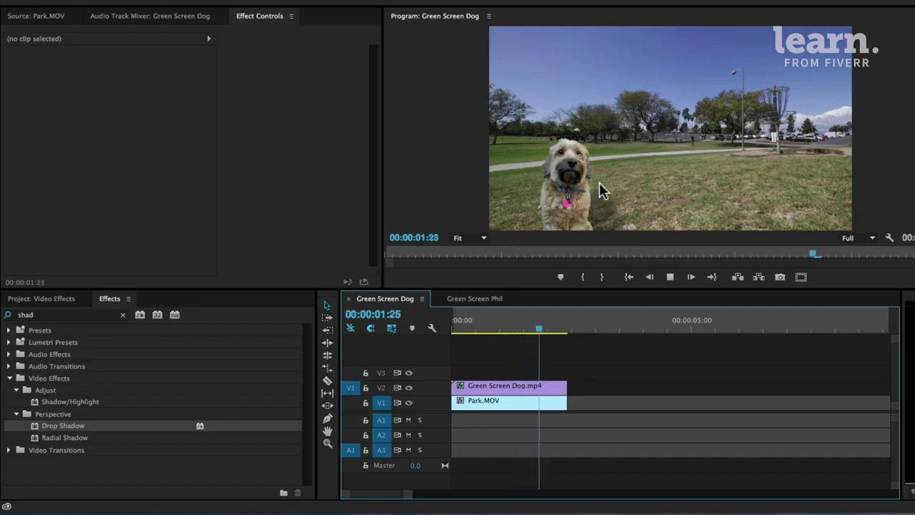
key(space)
key(Home)
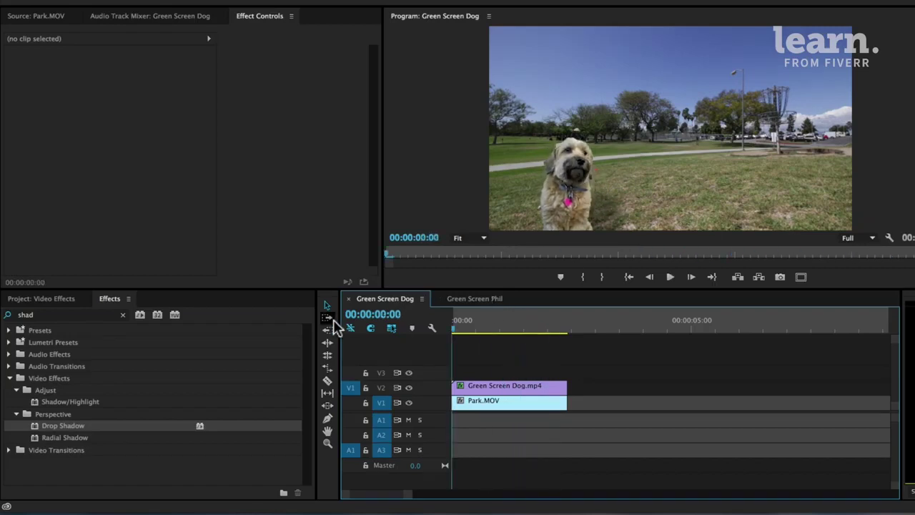
key(space)
key(space)
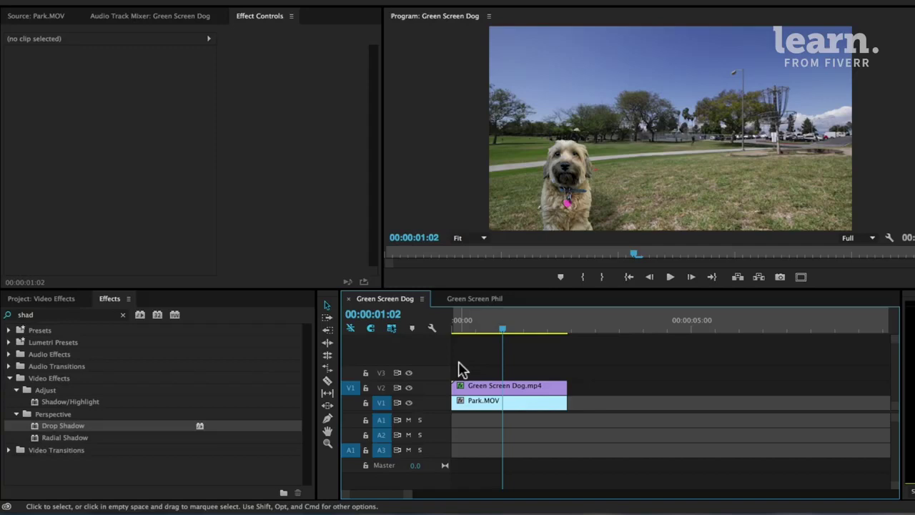
key(ctrl+s)
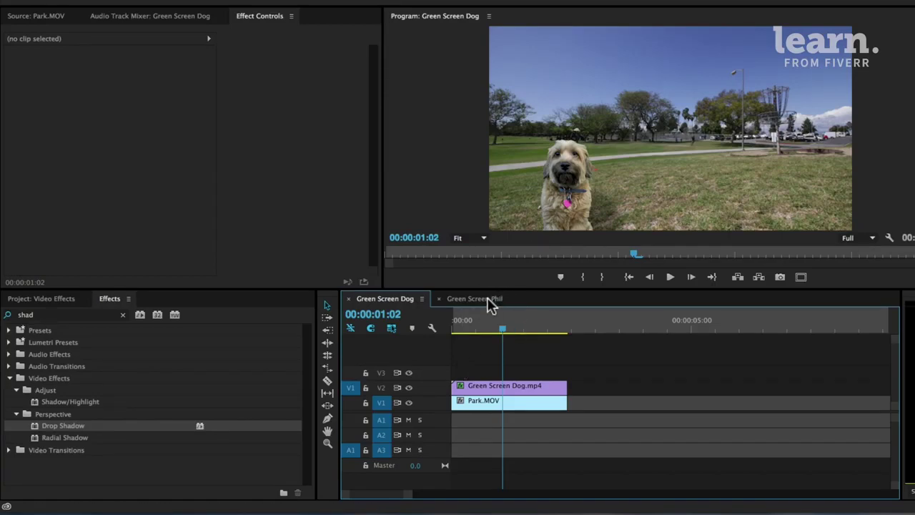
click(489, 301)
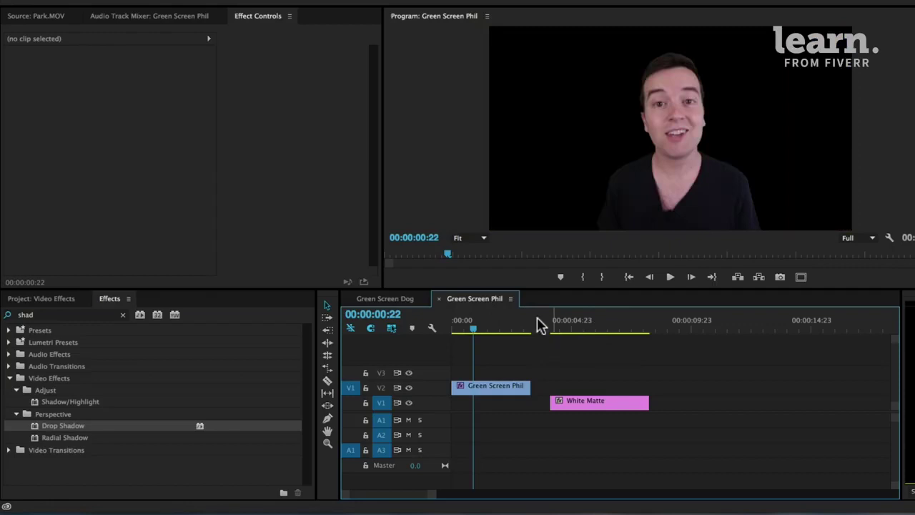
- Shift the White Matte later and mark In/Out points on LightCurtainsHorizontal.mp4 about eight seconds in
drag(582, 399, 653, 405)
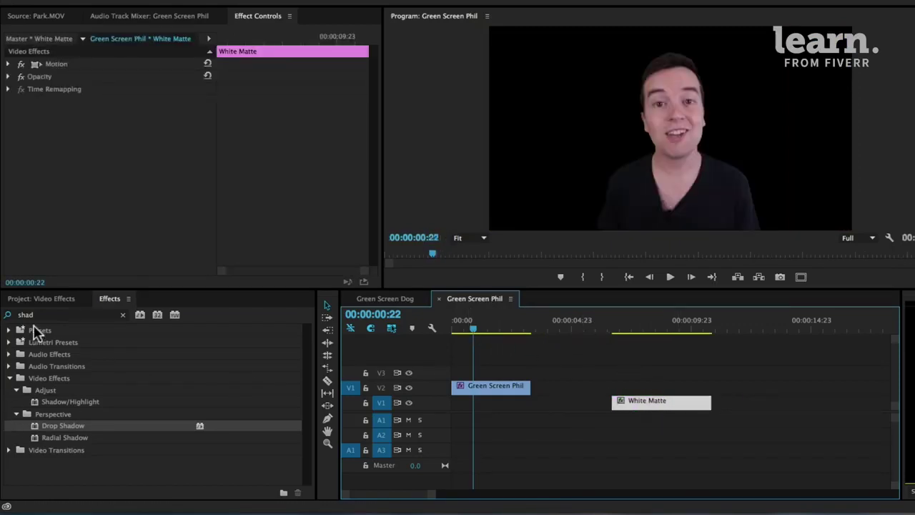
click(56, 300)
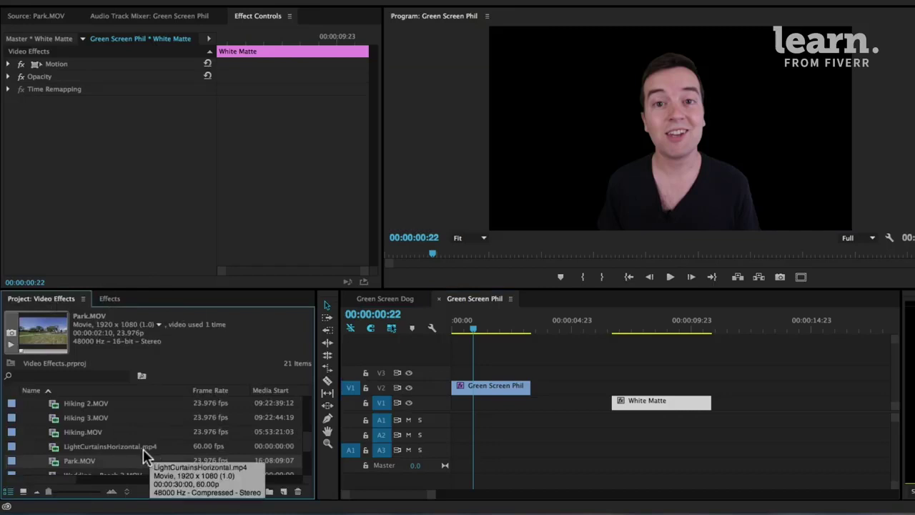
double_click(116, 447)
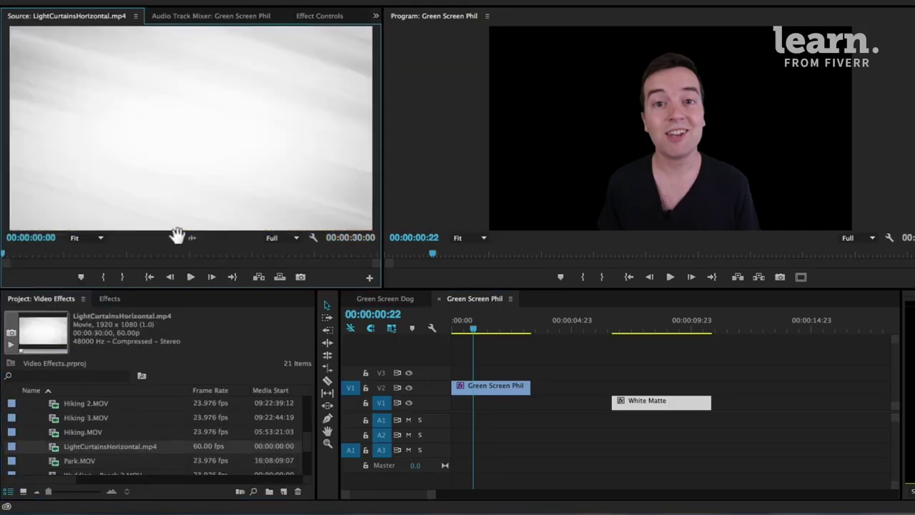
mouse_move(176, 237)
mouse_down()
mouse_move(343, 304)
mouse_move(92, 269)
mouse_up()
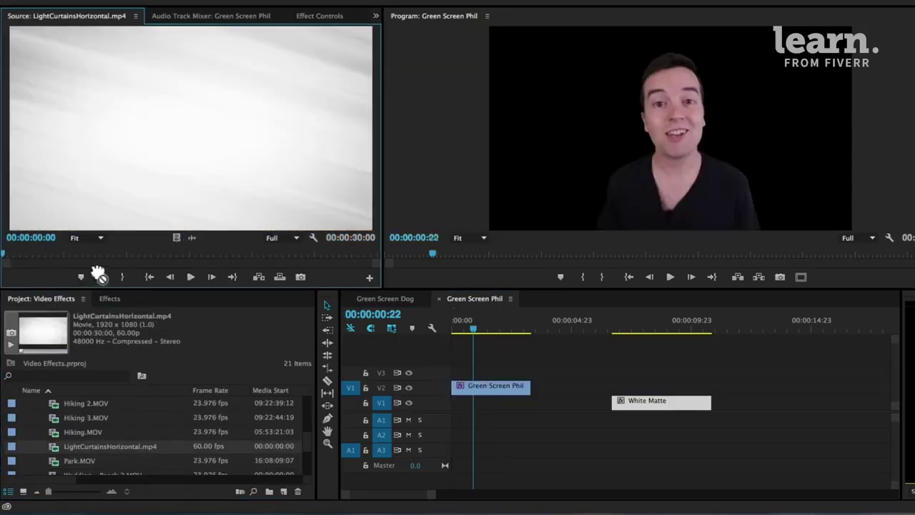
drag(43, 253, 113, 255)
key(i)
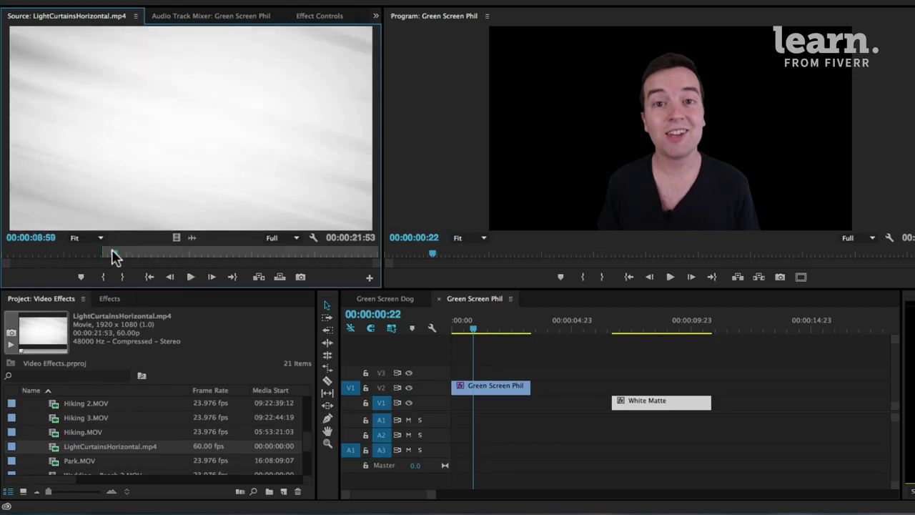
key(o)
- Place the trimmed curtains footage on V1 beneath Green Screen Phil and play to check it
mouse_move(177, 237)
mouse_down()
mouse_move(466, 404)
mouse_move(535, 402)
mouse_up()
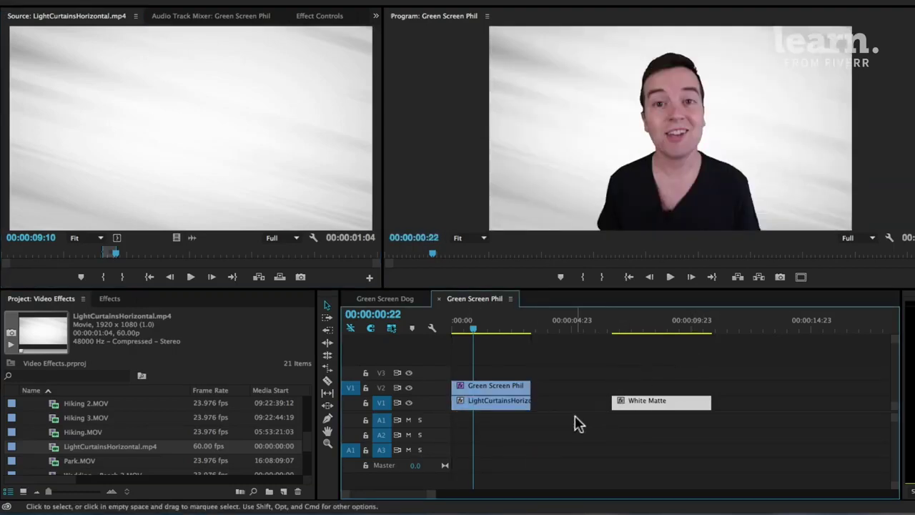
key(space)
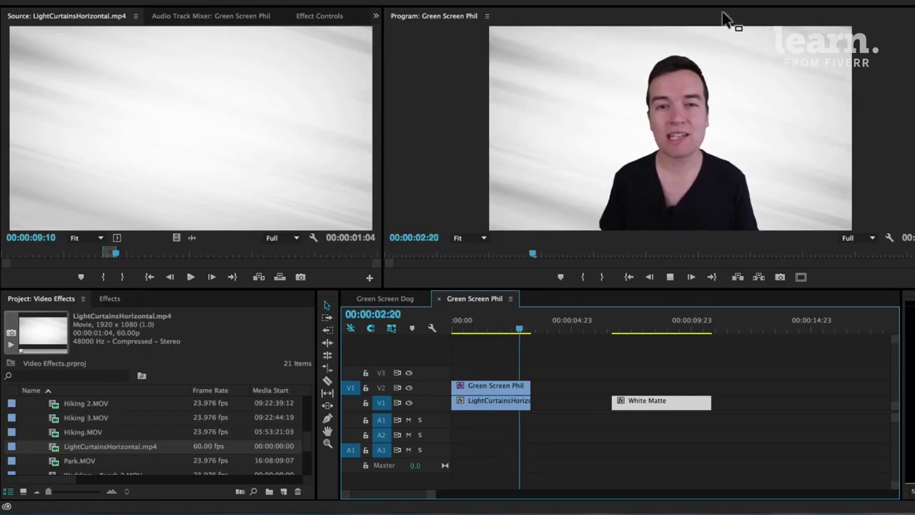
click(478, 323)
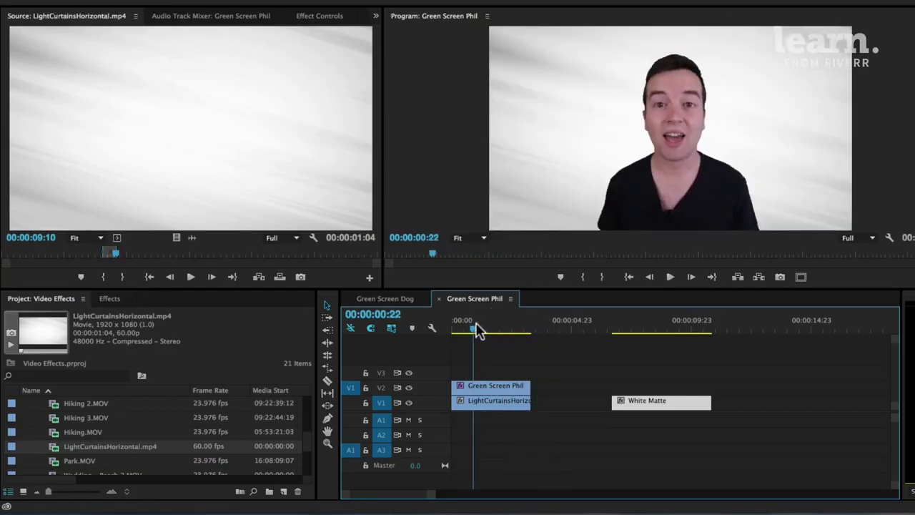
click(490, 384)
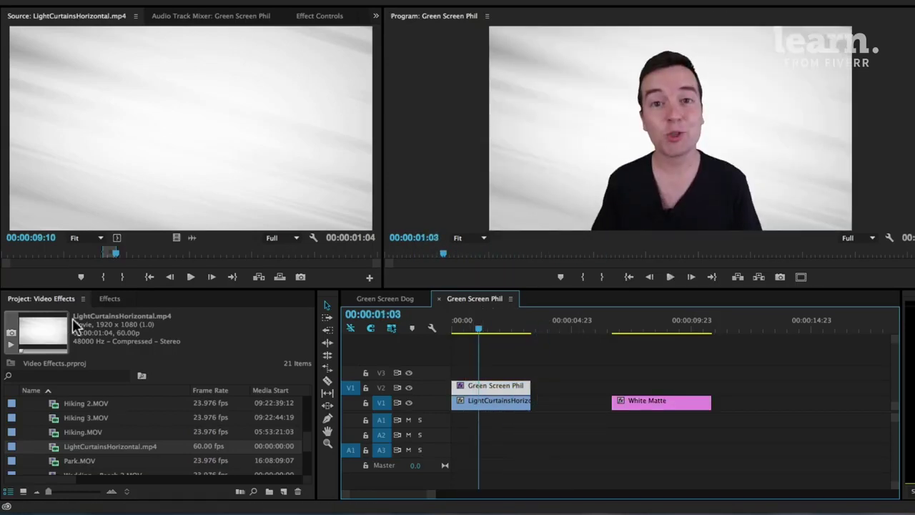
- Apply Drop Shadow to the Green Screen Phil clip with Distance 30 and Softness 67
click(109, 299)
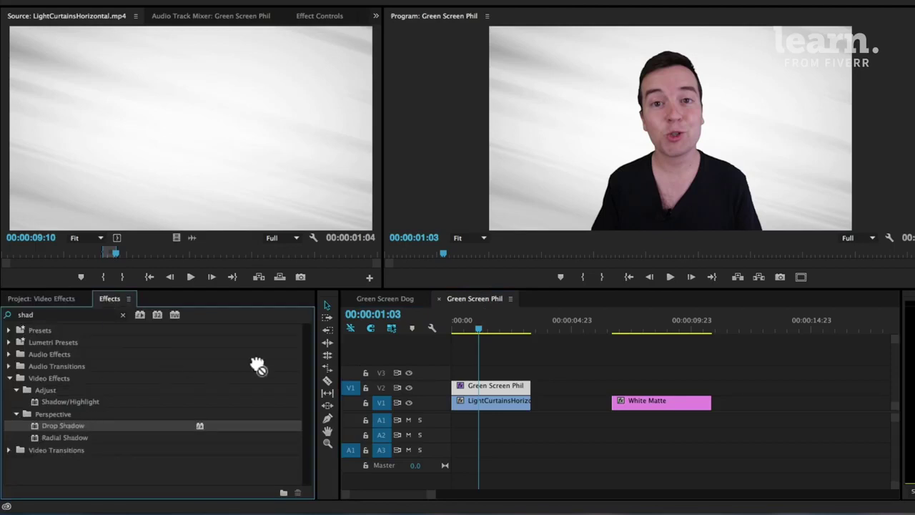
drag(258, 366, 489, 386)
click(325, 16)
scroll(346, 179, down, 5)
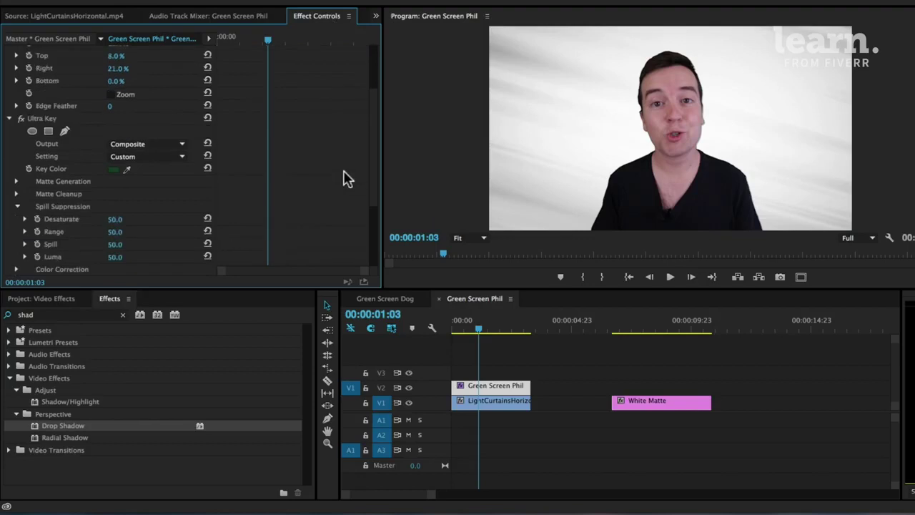
scroll(336, 173, down, 3)
drag(115, 230, 128, 229)
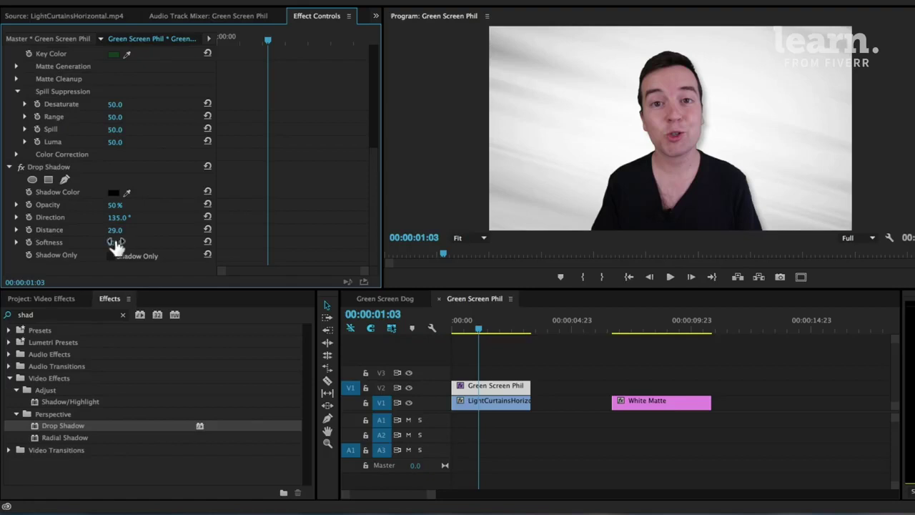
drag(114, 230, 115, 229)
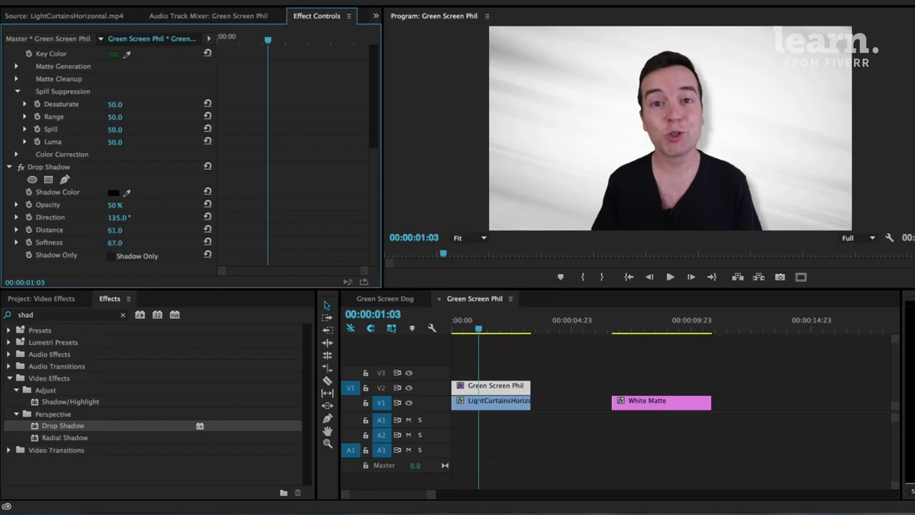
click(120, 243)
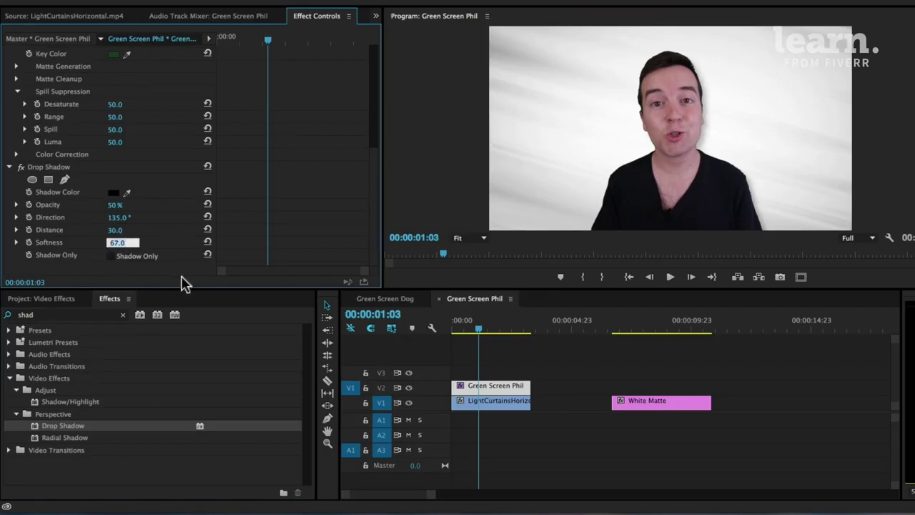
click(436, 336)
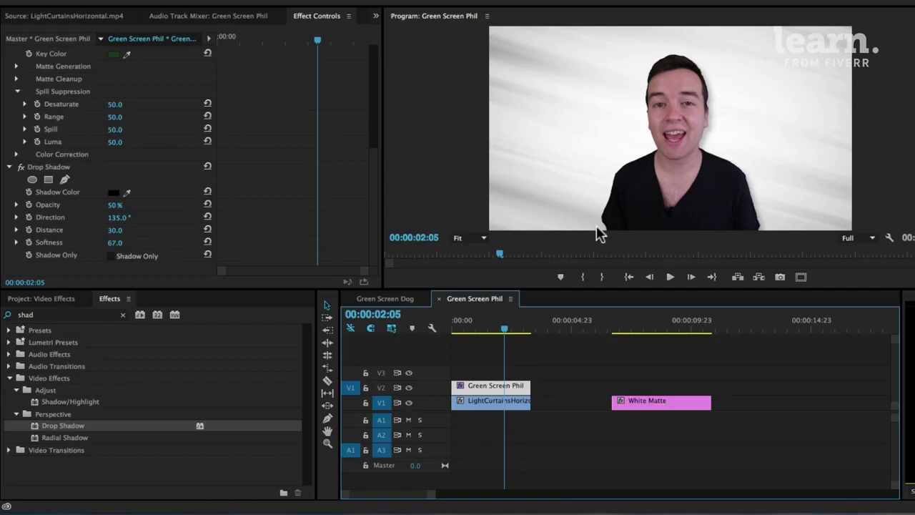
- Preview the shadow, then scale the presenter to 110% and move him to position 535, 499
drag(461, 322, 443, 330)
key(space)
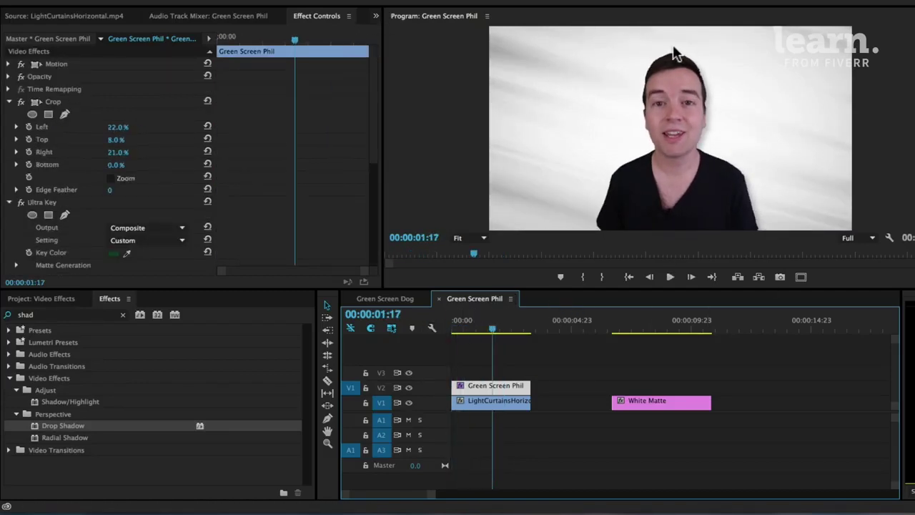
click(8, 63)
mouse_move(117, 89)
mouse_down()
mouse_move(136, 76)
mouse_move(43, 76)
mouse_up()
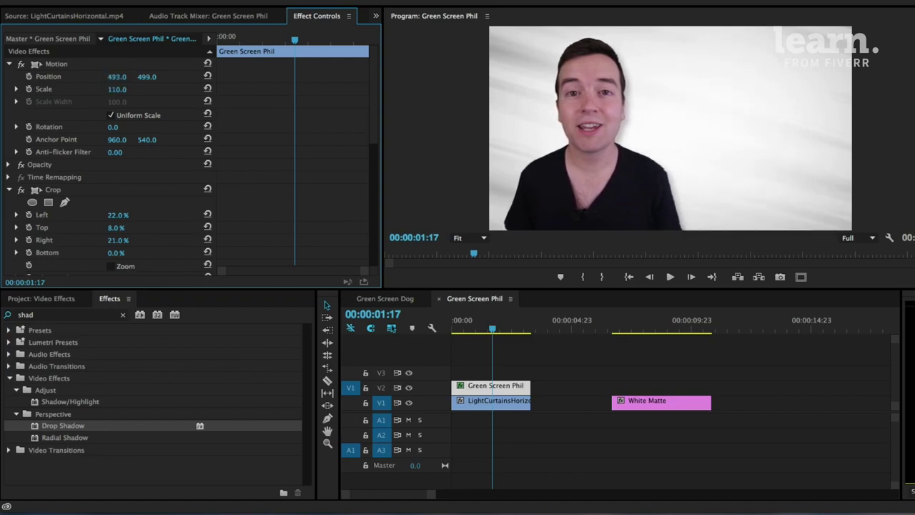
drag(117, 76, 123, 77)
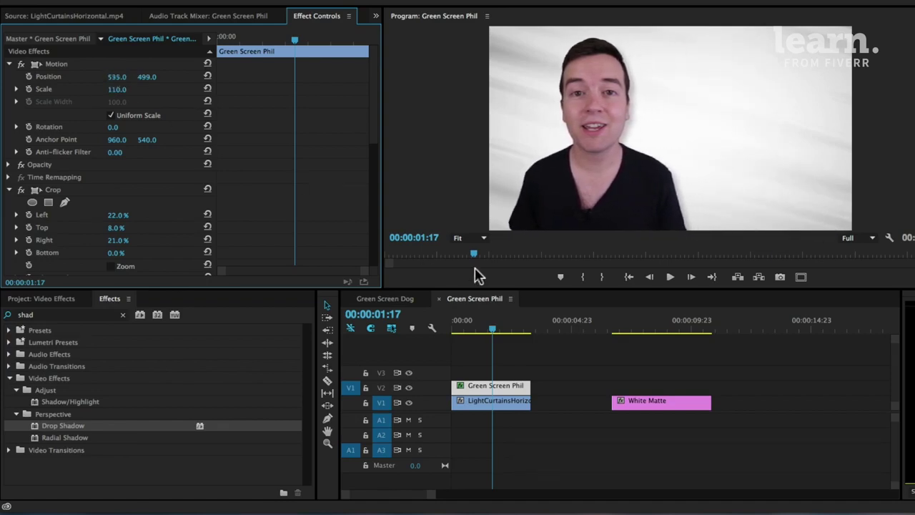
- Play the sequence from the start to review the enlarged, shifted presenter composite
key(space)
key(space)
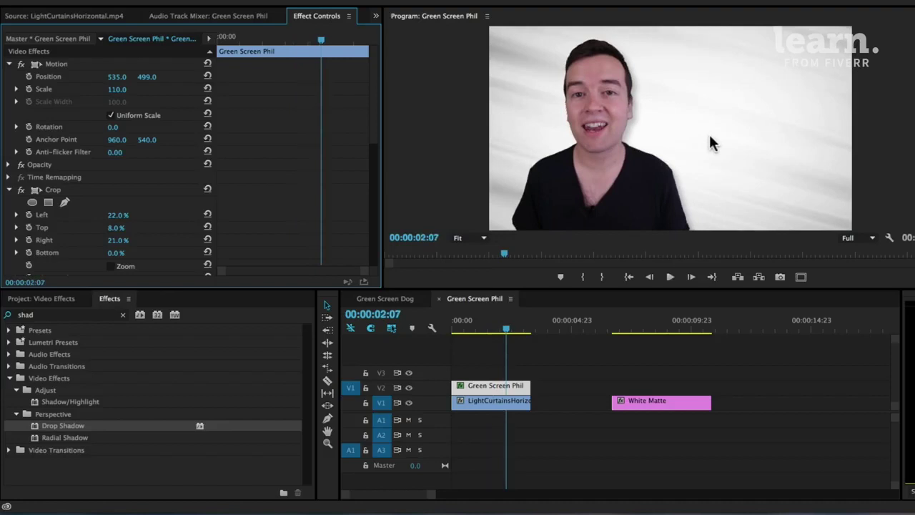
click(461, 327)
key(space)
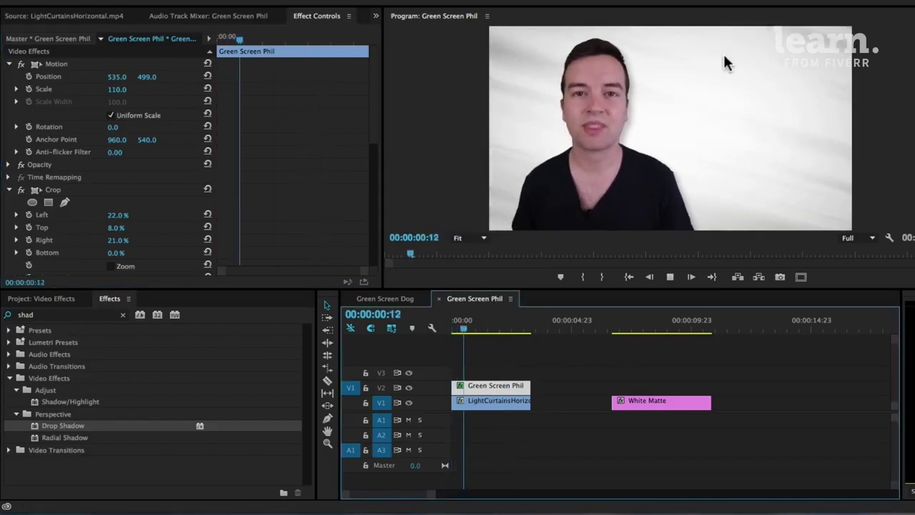
key(space)
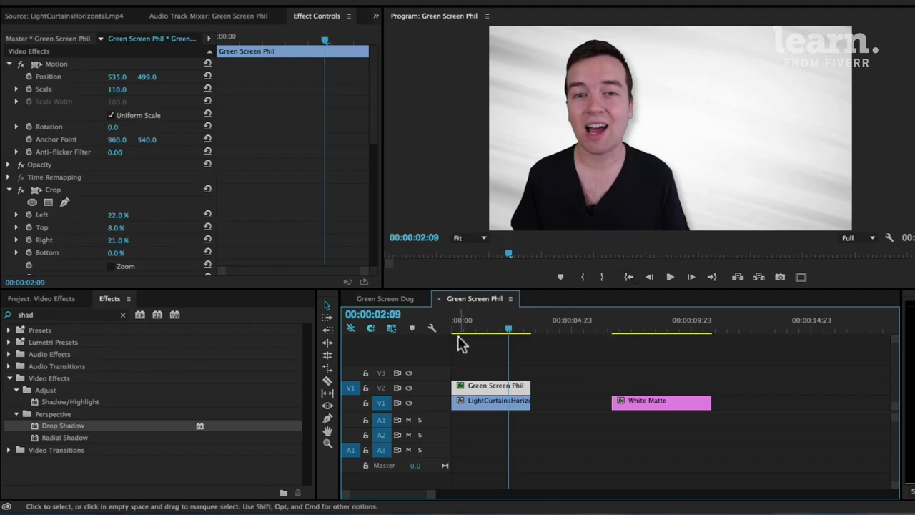
drag(486, 323, 453, 319)
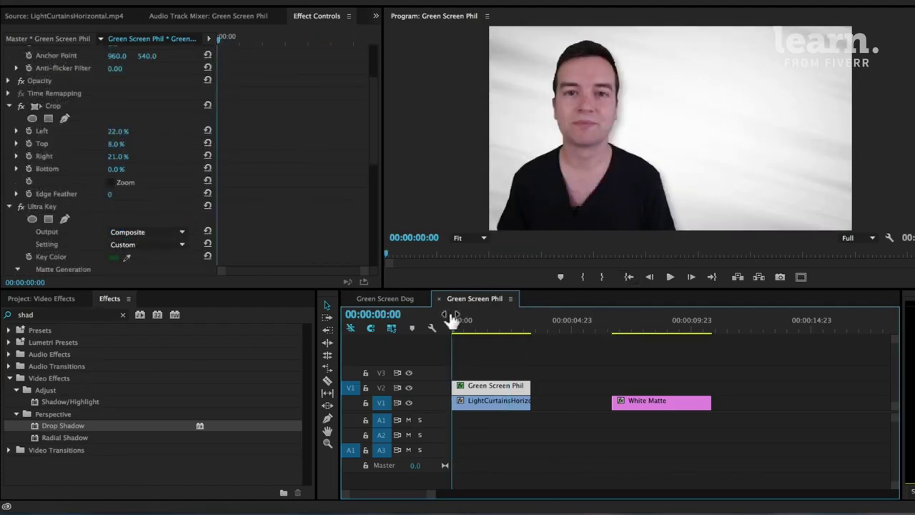
key(space)
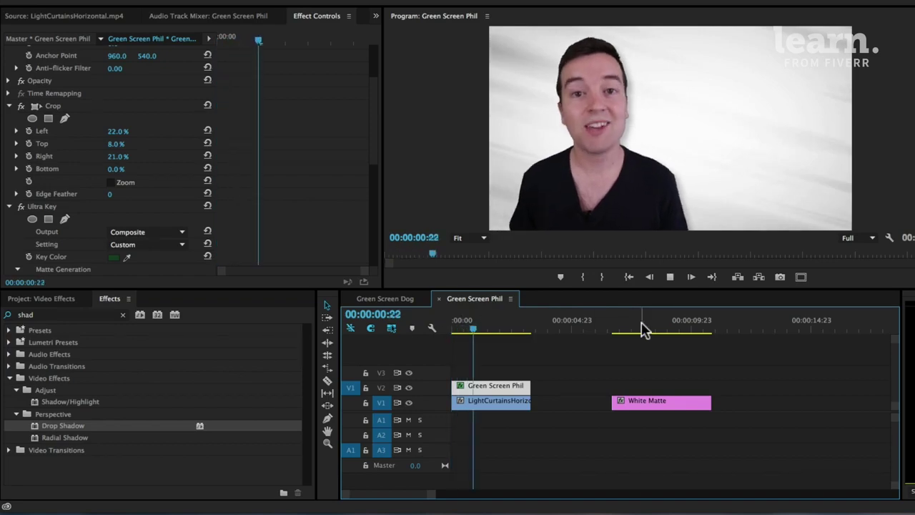
key(space)
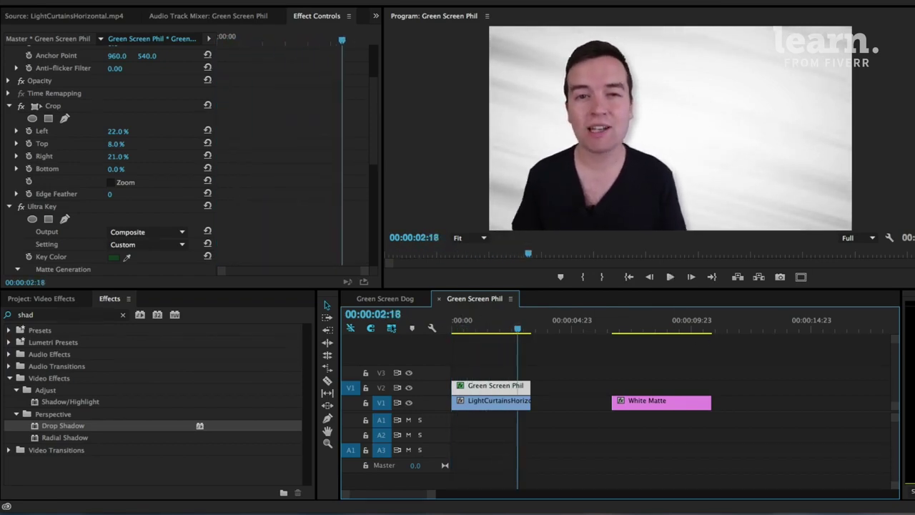